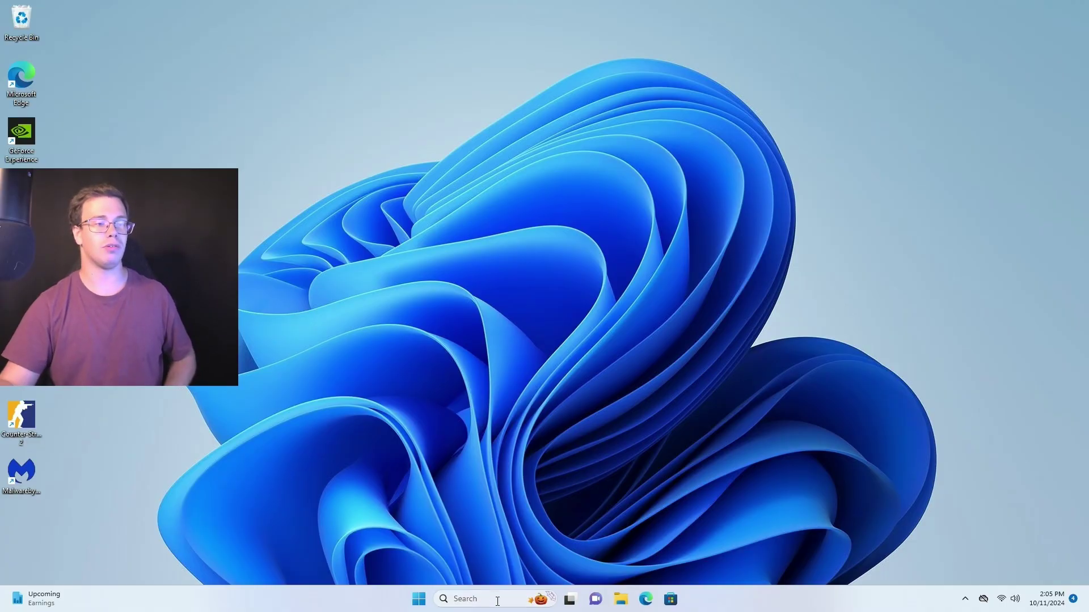
# Open Task Manager's Memory page: 64.0 GB, 2 of 4 slots used, 4800 MHz speed.
pyautogui.click(484, 600)
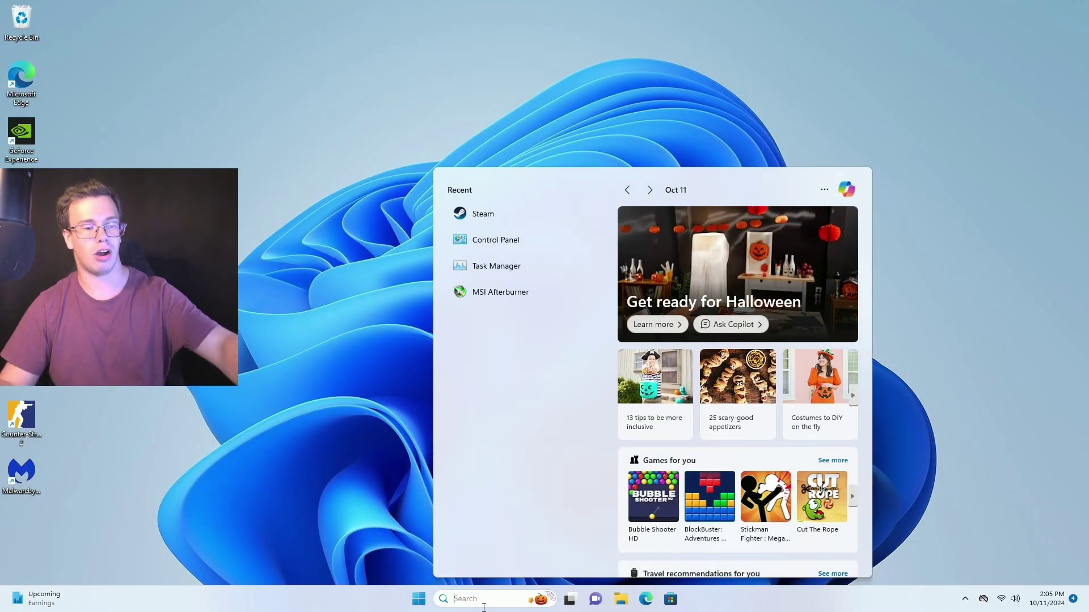
pyautogui.write('t')
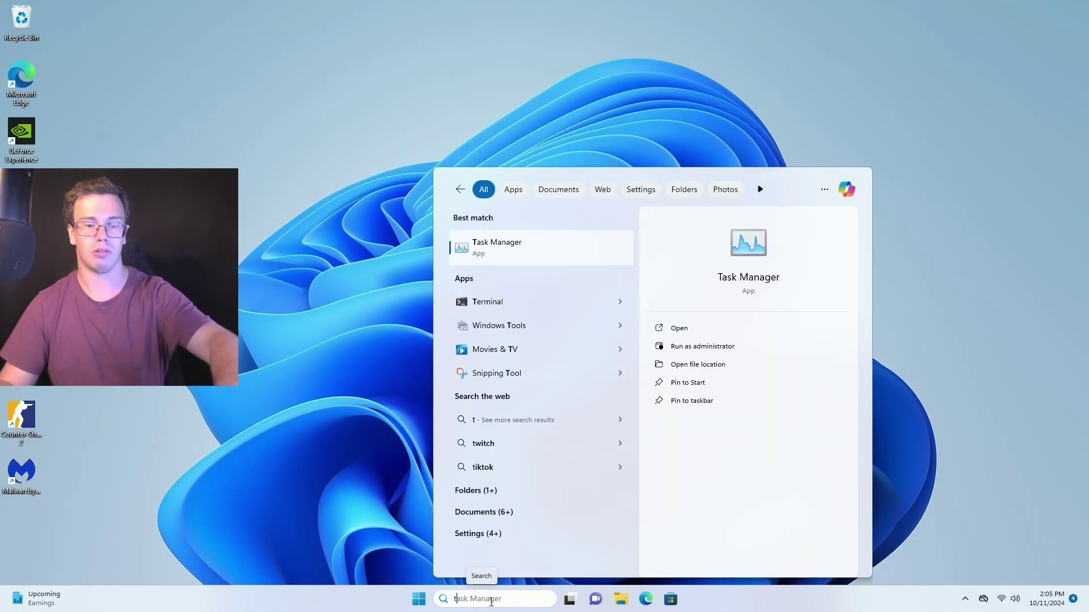
pyautogui.press('Return')
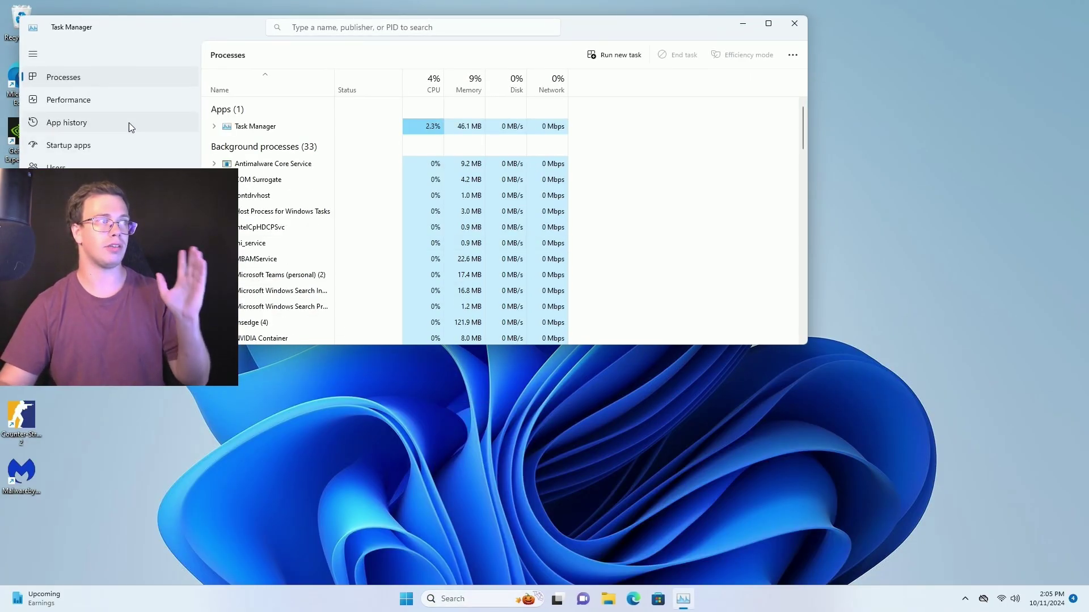
pyautogui.click(133, 103)
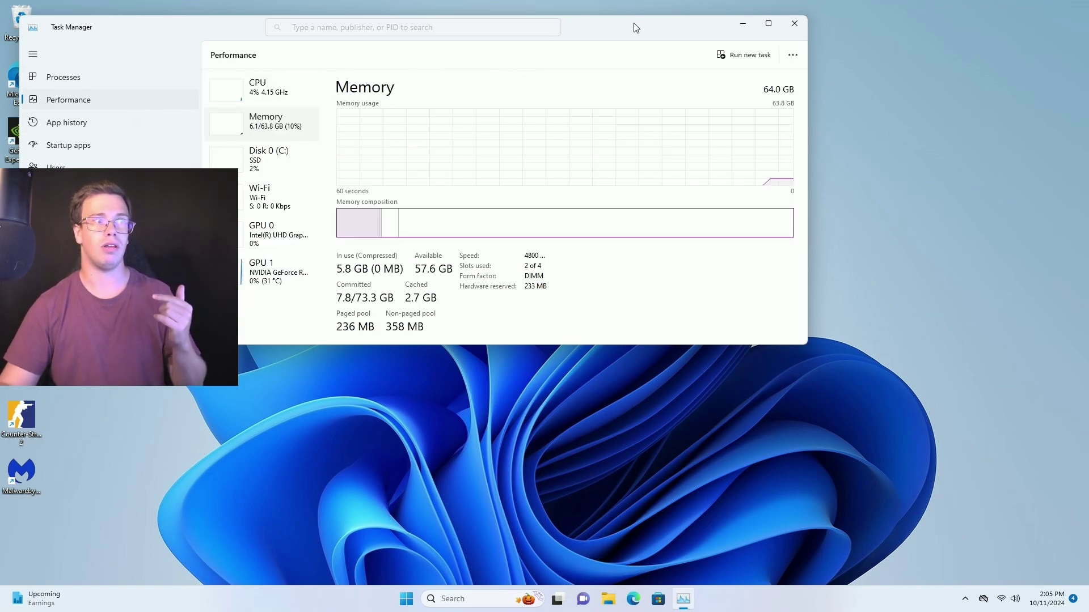
pyautogui.moveTo(636, 27); pyautogui.dragTo(723, 82)
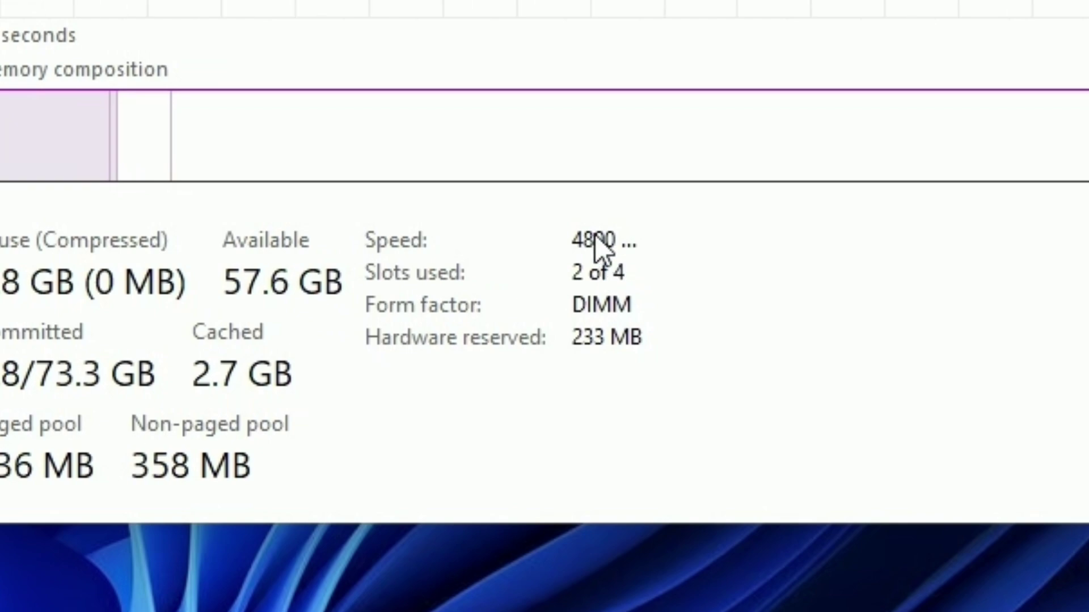
pyautogui.moveTo(615, 269)
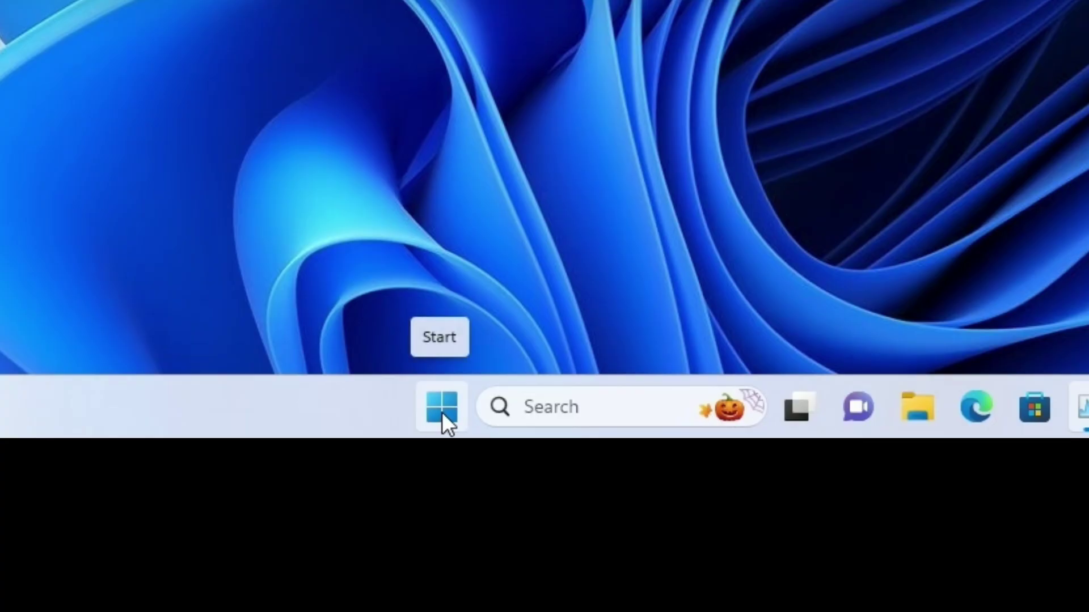
# Restart Windows from the Start menu's power options to boot into MSI Click BIOS.
pyautogui.rightClick(441, 411)
pyautogui.moveTo(460, 289)
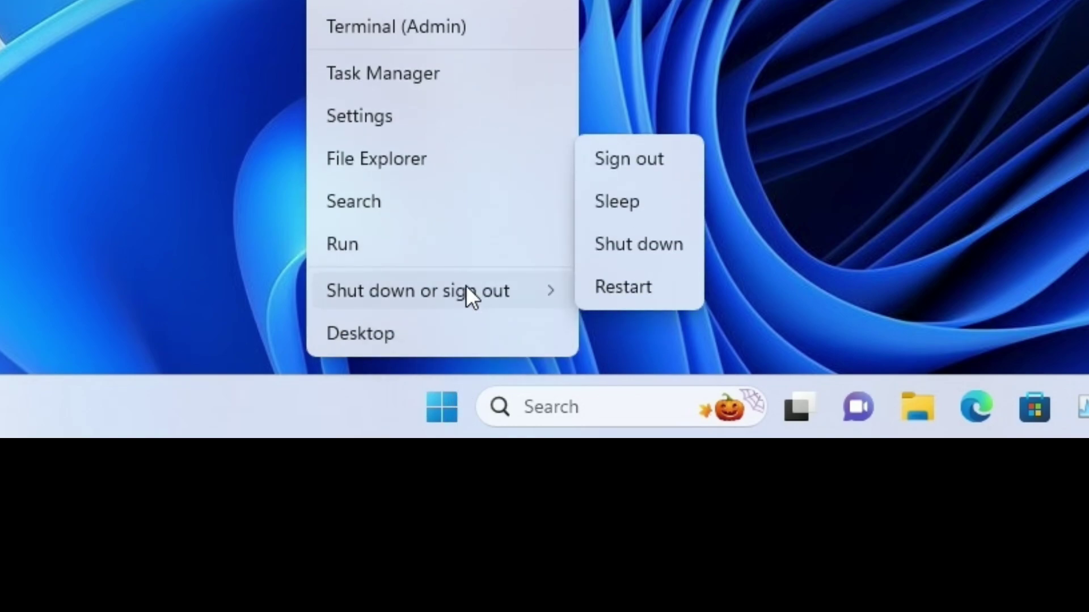
pyautogui.click(585, 289)
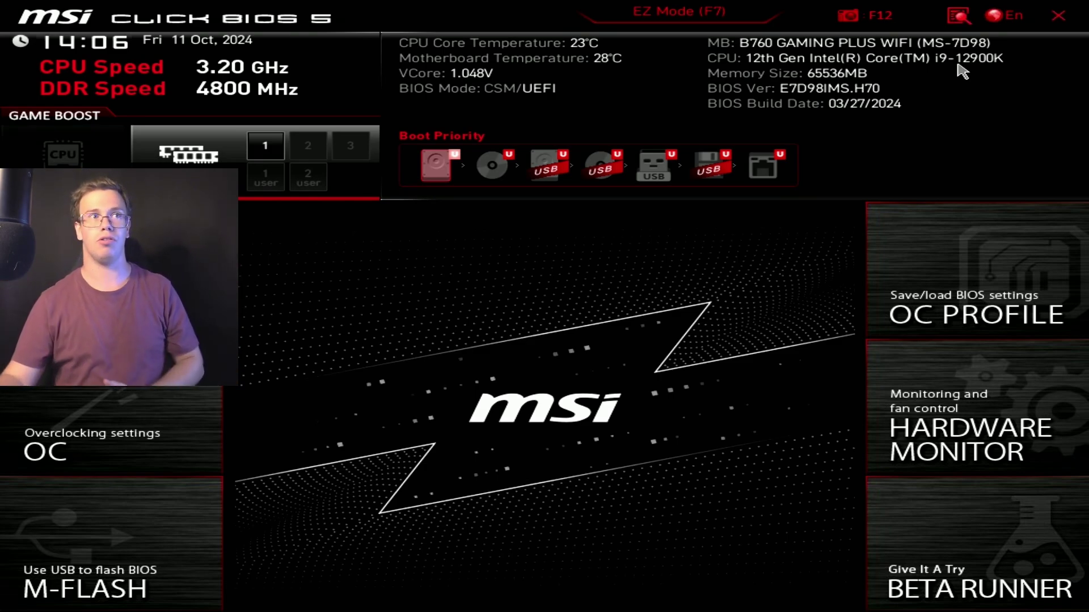
pyautogui.click(660, 10)
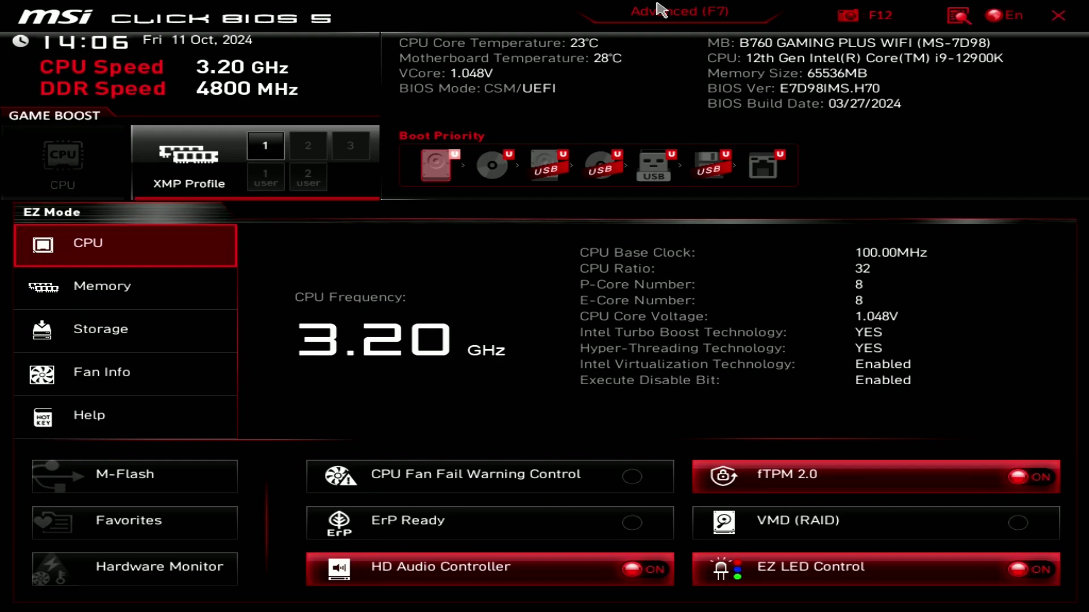
pyautogui.click(682, 17)
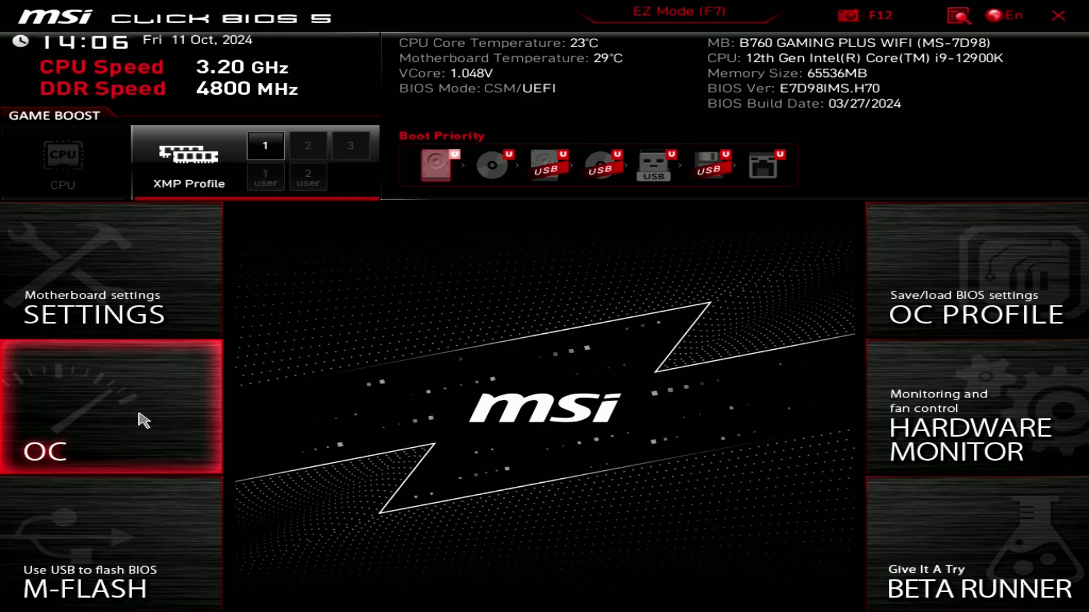
# Open the OC settings and inspect the XMP profile choices, leaving XMP Disabled.
pyautogui.click(144, 420)
pyautogui.click(346, 435)
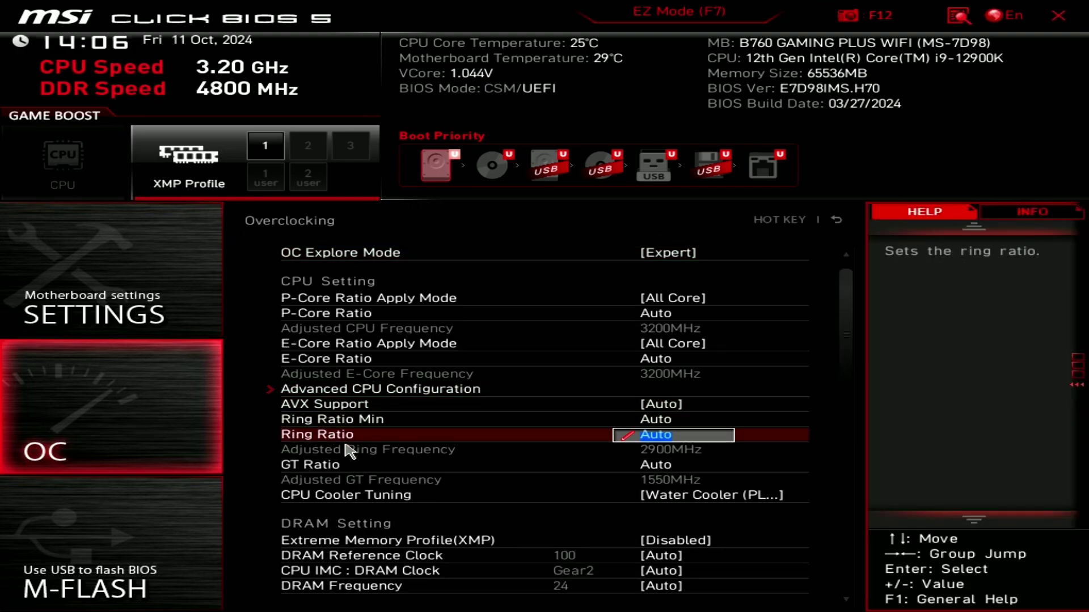
pyautogui.scroll(-1, 371, 448)
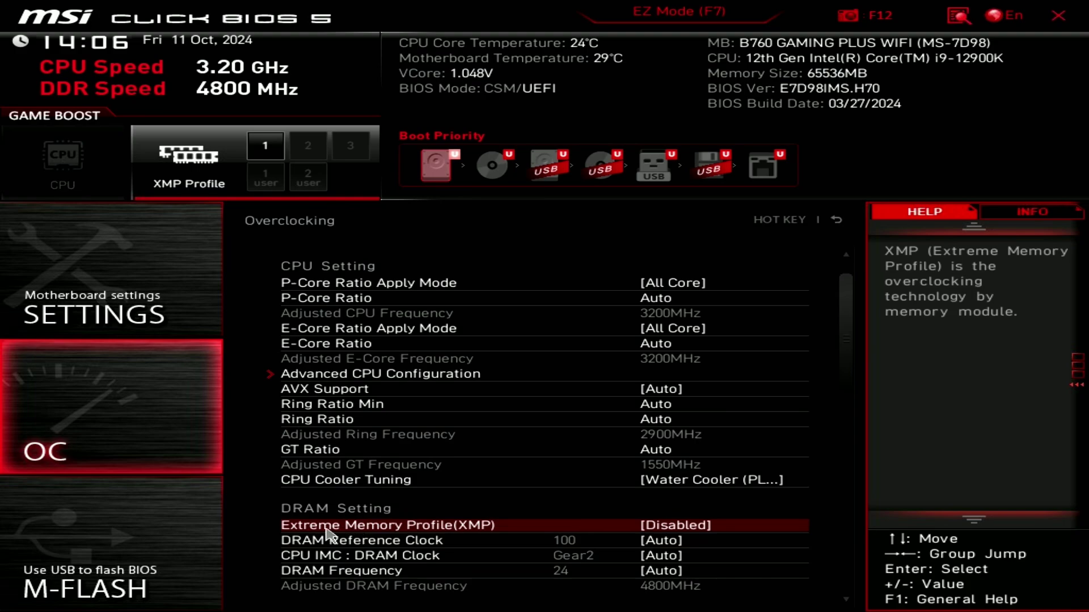
pyautogui.click(452, 527)
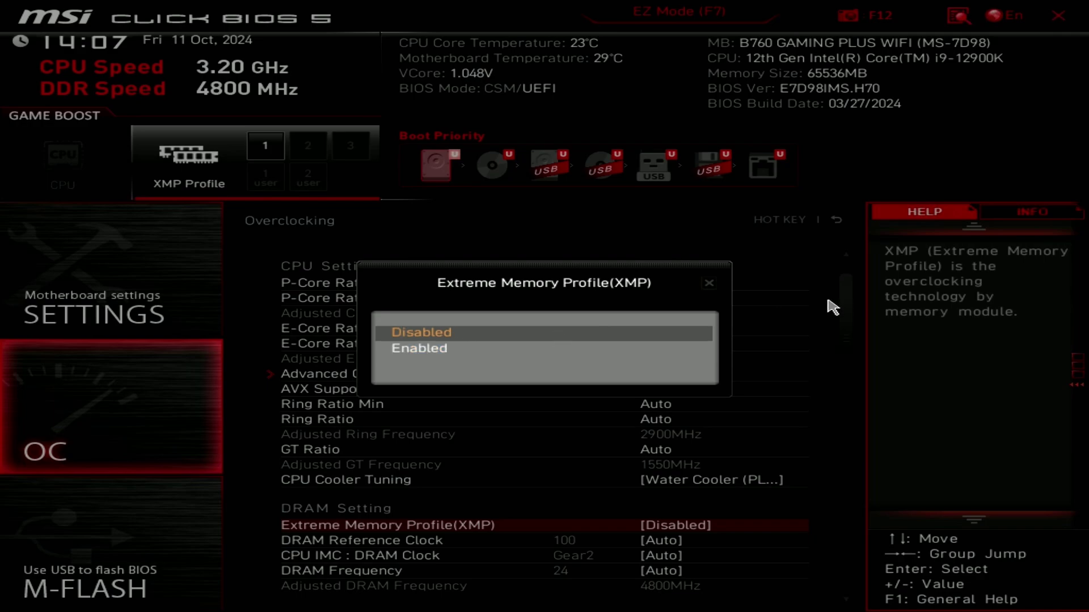
pyautogui.press('Down')
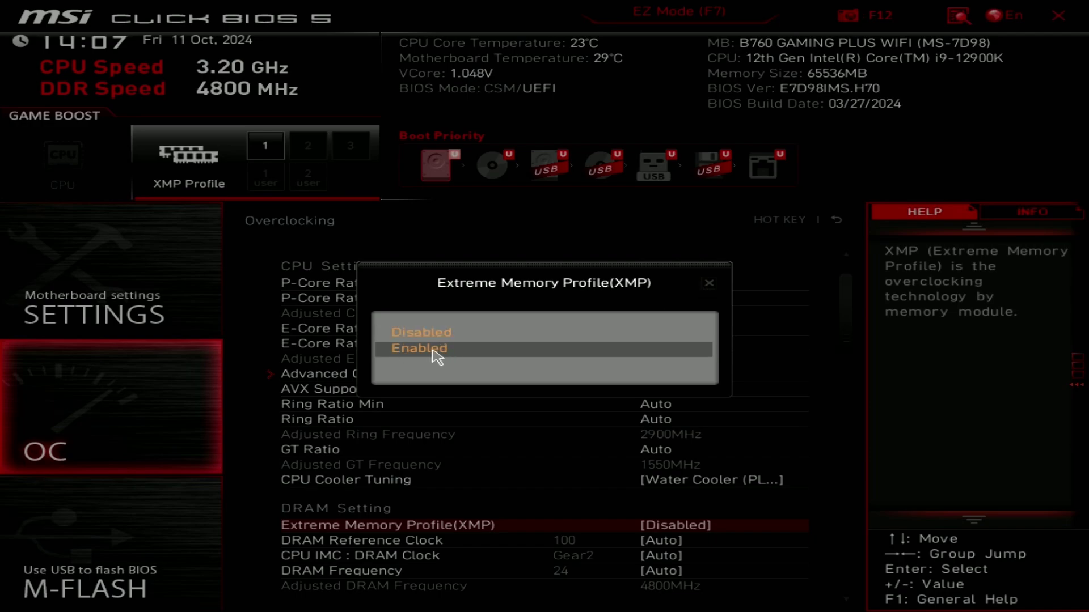
pyautogui.press('Up')
# Close the XMP choices, then choose 5200 G2 (52x1.00x100.00) in the DRAM Frequency list.
pyautogui.click(708, 286)
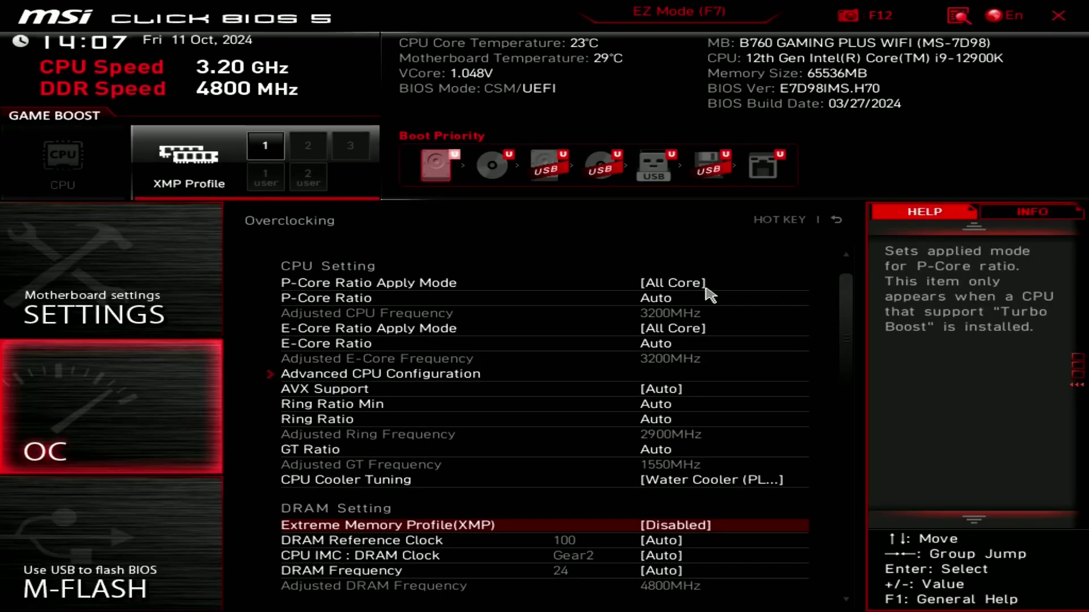
pyautogui.scroll(-4, 454, 359)
pyautogui.scroll(-1, 463, 368)
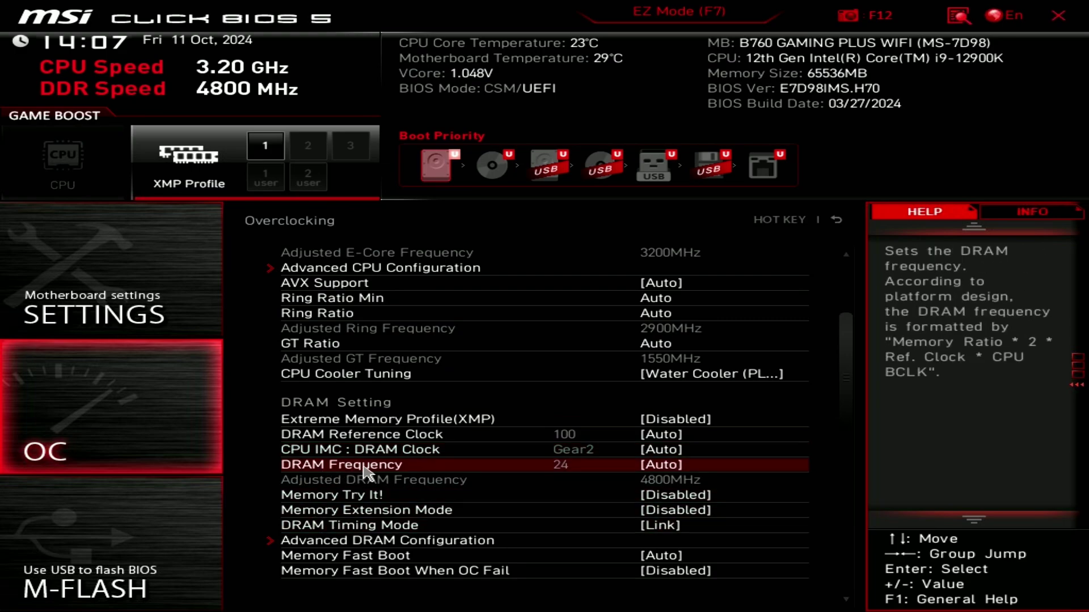
pyautogui.click(365, 468)
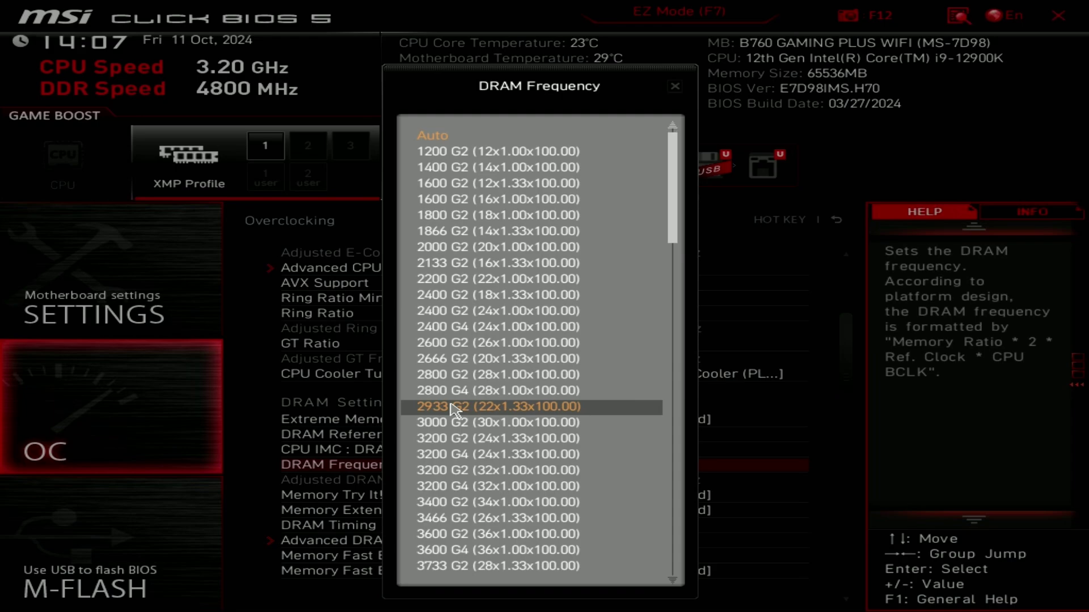
pyautogui.scroll(-6, 453, 409)
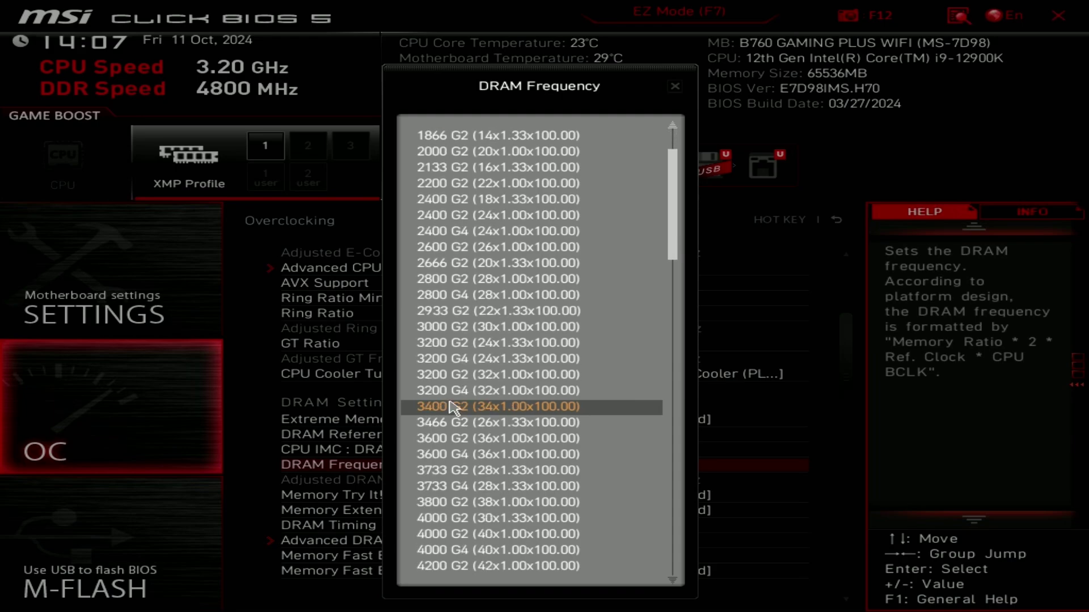
pyautogui.scroll(-8, 453, 408)
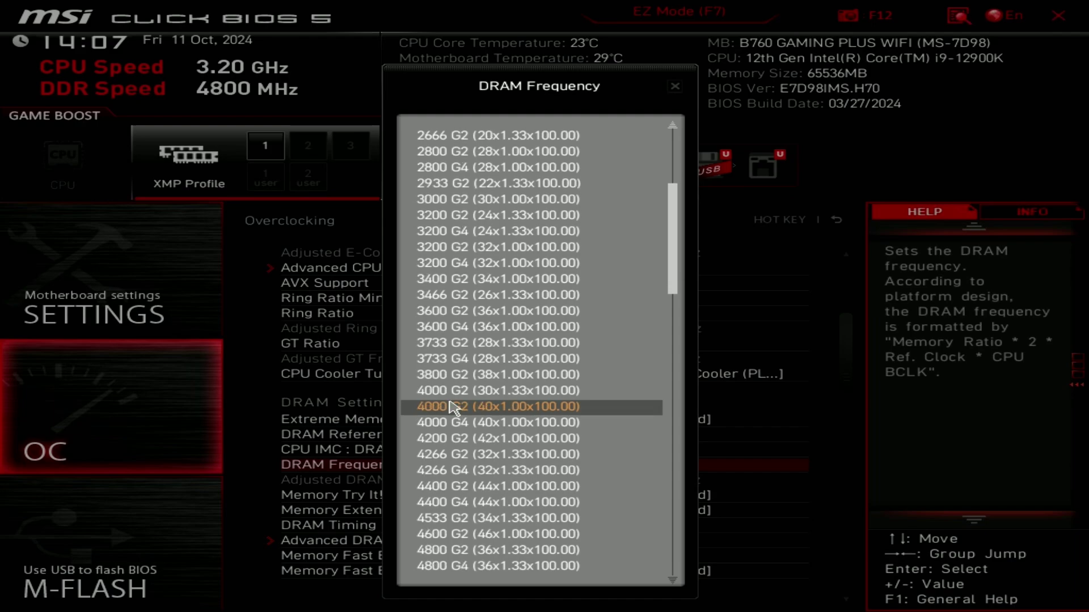
pyautogui.scroll(-7, 454, 408)
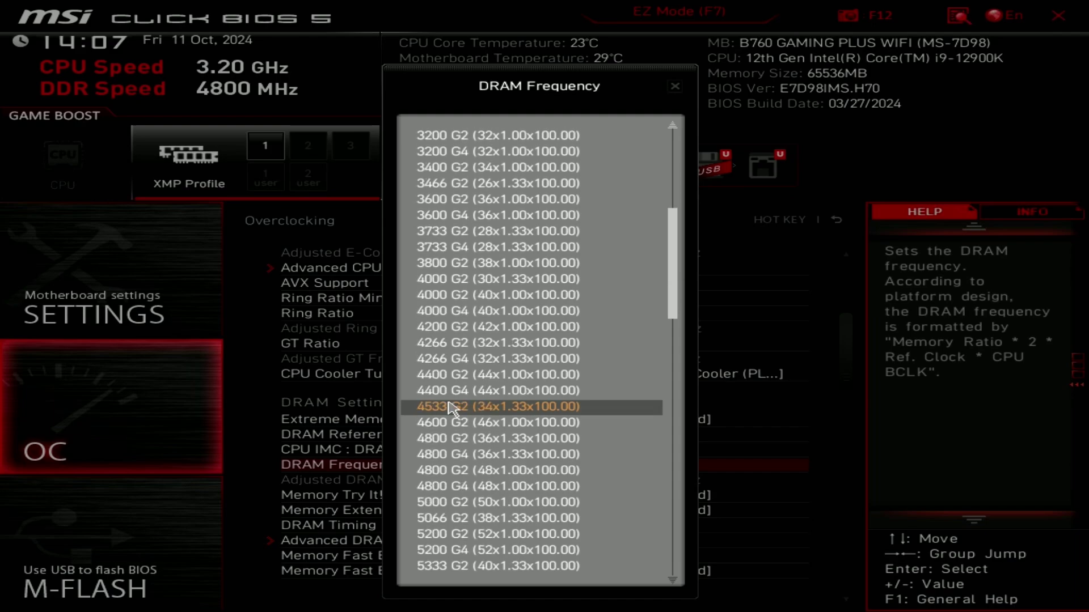
pyautogui.scroll(-1, 452, 409)
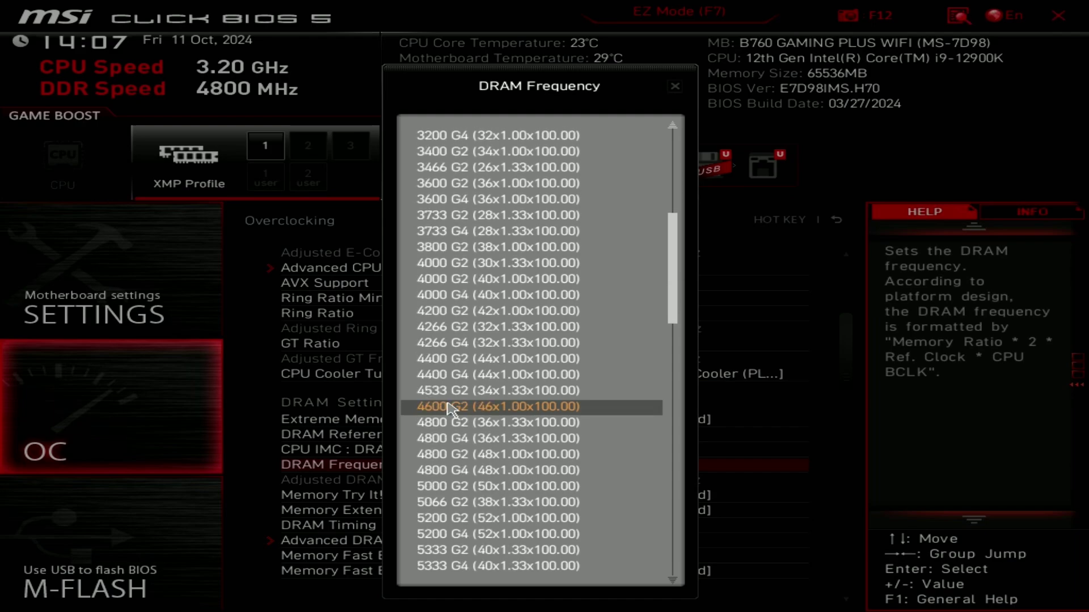
pyautogui.scroll(-1, 452, 409)
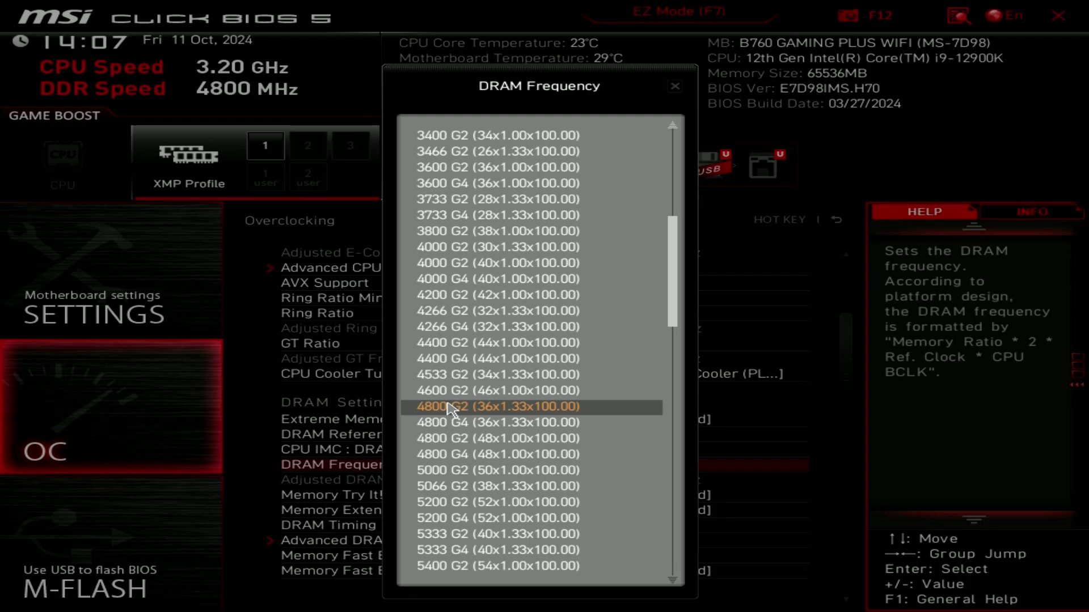
pyautogui.scroll(-1, 451, 407)
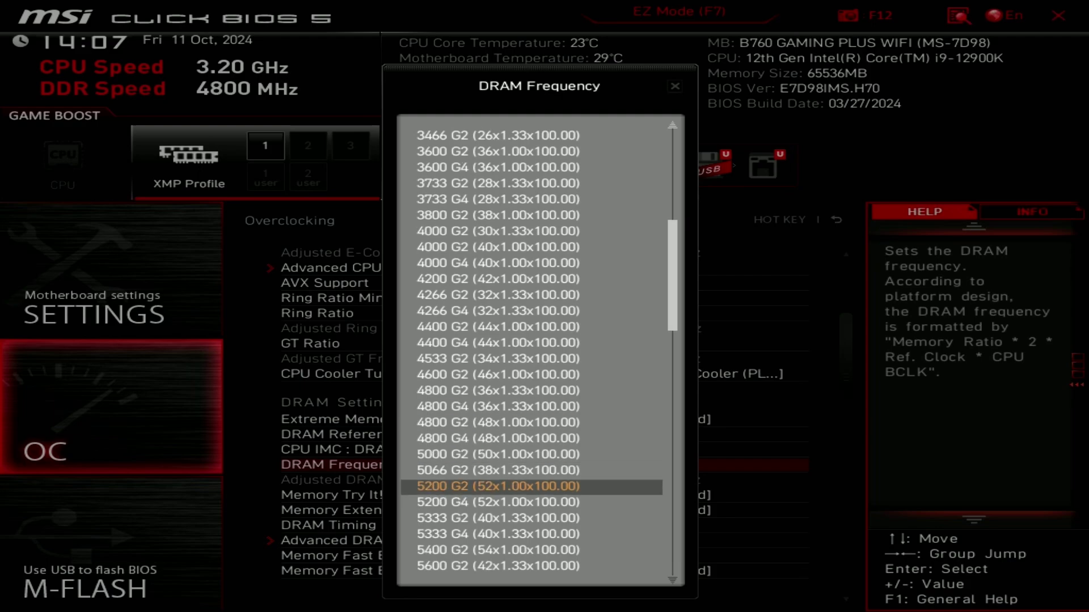
pyautogui.click(460, 491)
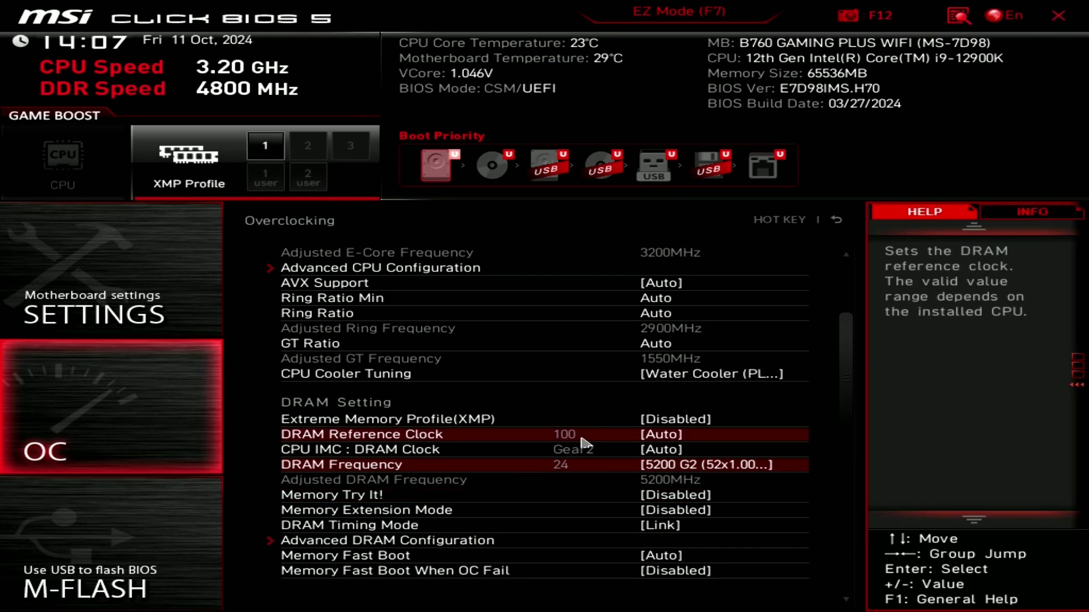
# Exit the BIOS, saving the 5200 G2 DRAM frequency configuration, and reboot.
pyautogui.click(1073, 16)
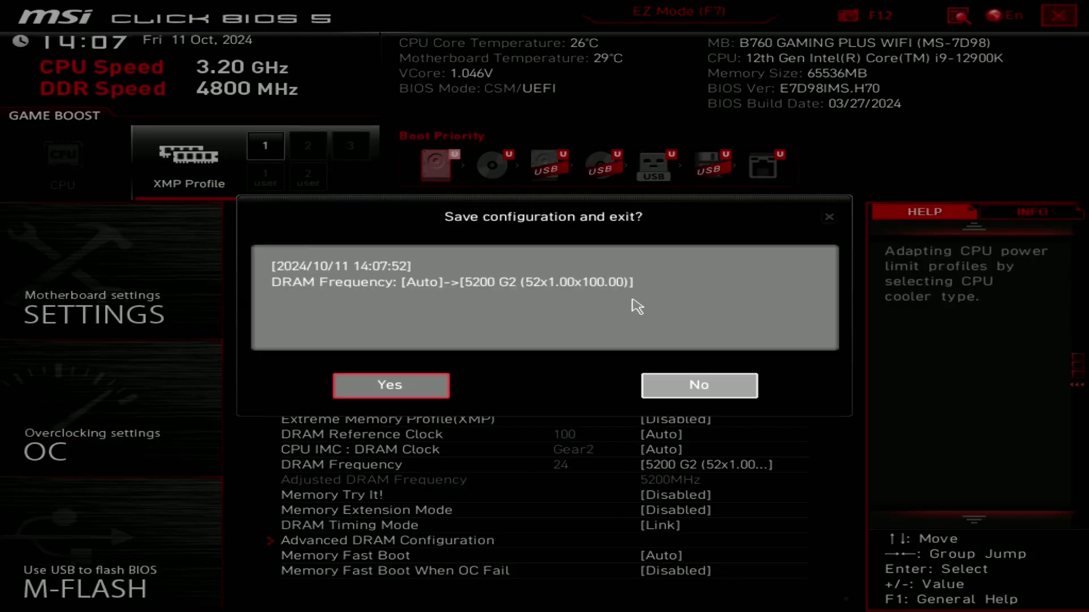
pyautogui.click(369, 391)
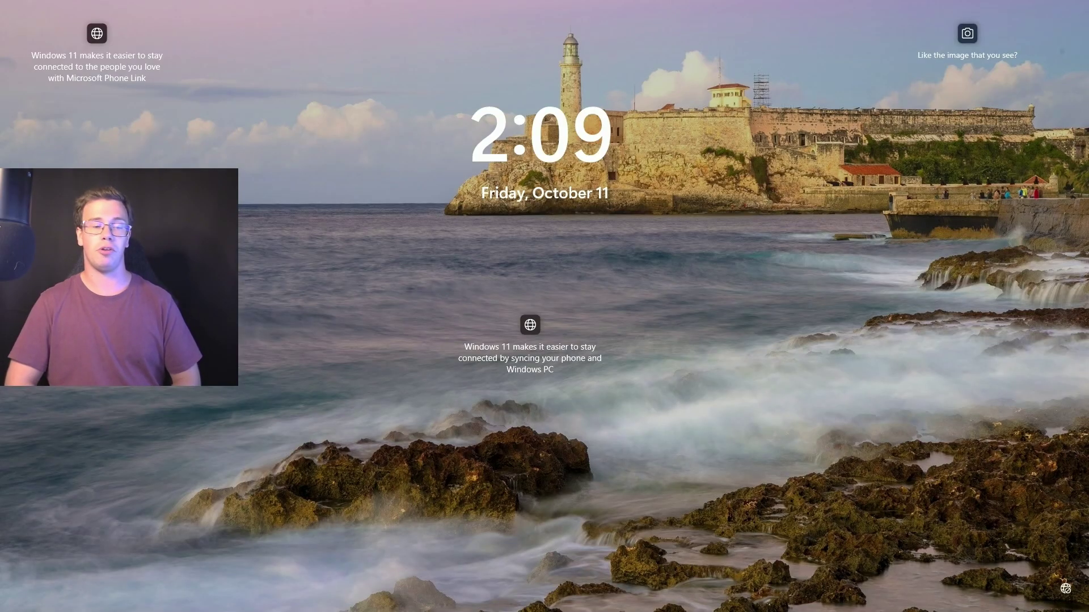
# Dismiss the lock screen and sign in with the account password.
pyautogui.press('space')
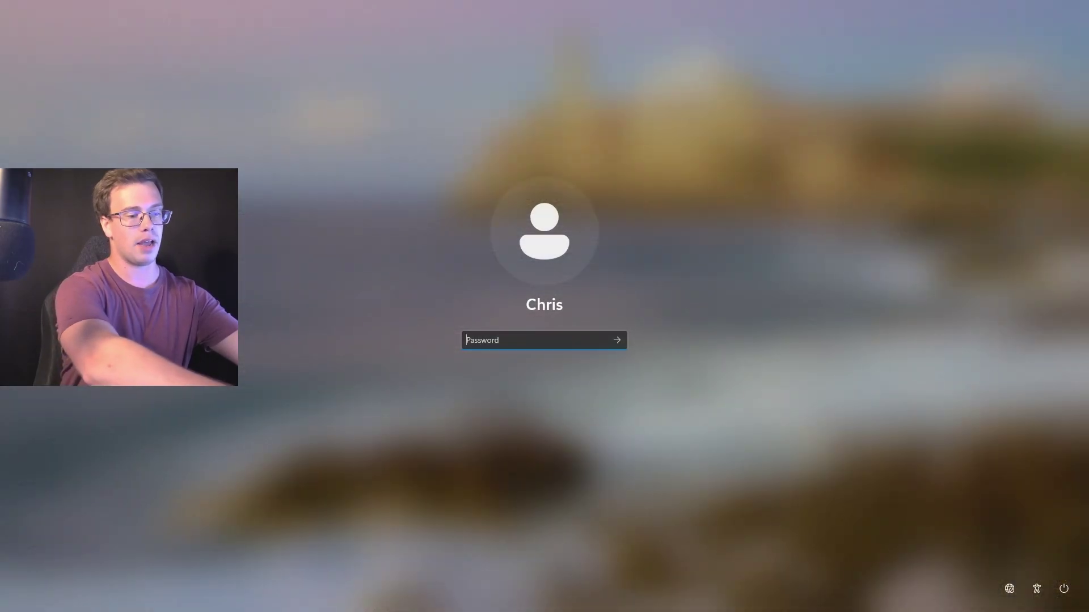
pyautogui.write('*********')
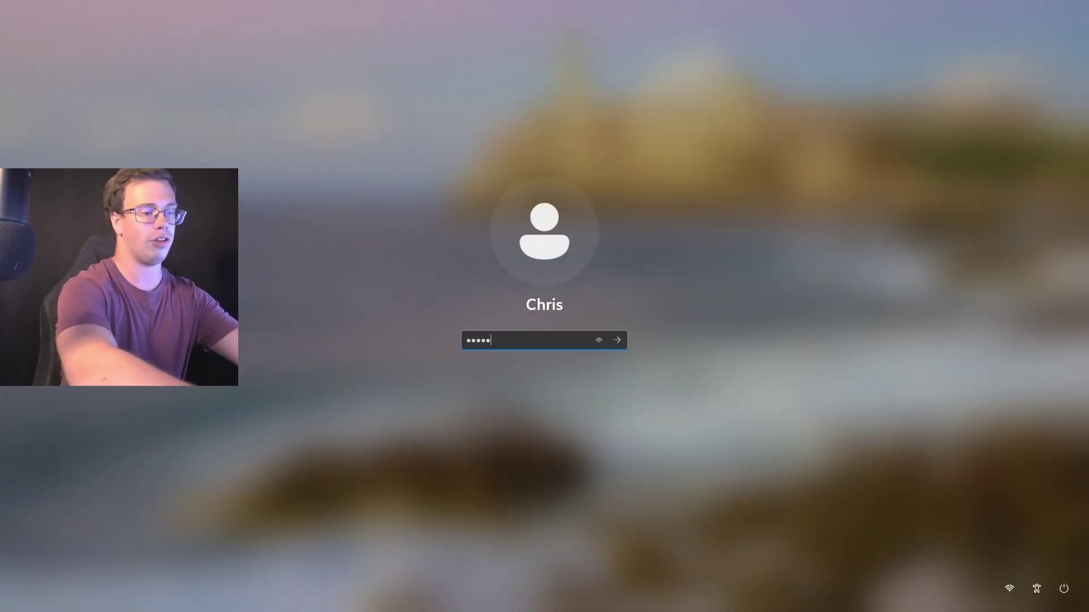
pyautogui.press('Return')
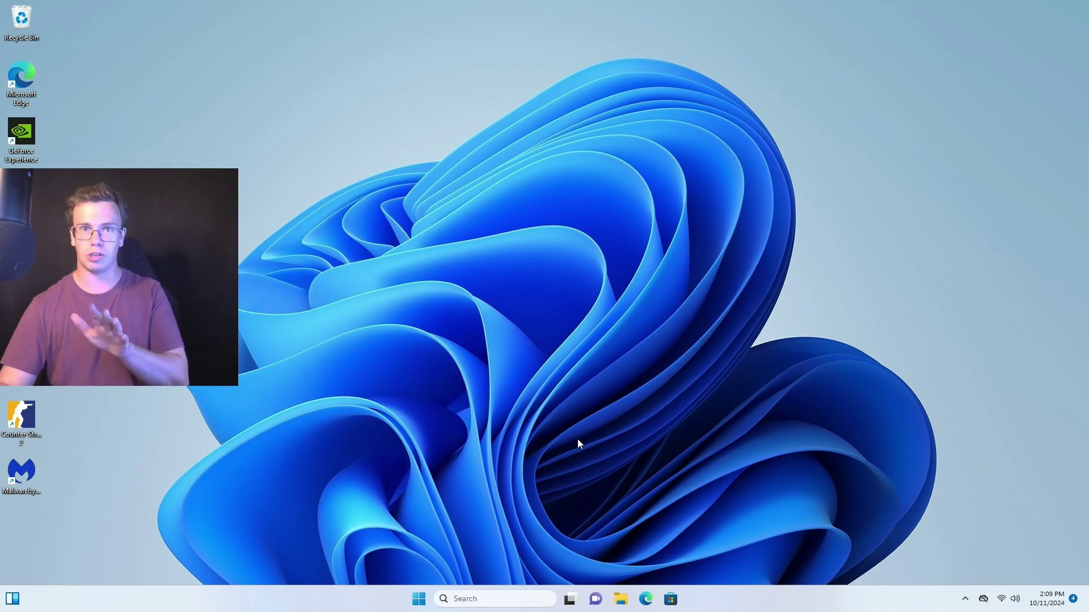
# Reopen Task Manager and confirm the Memory page shows 5200 speed with 2 of 4 slots.
pyautogui.click(532, 603)
pyautogui.write('terminal')
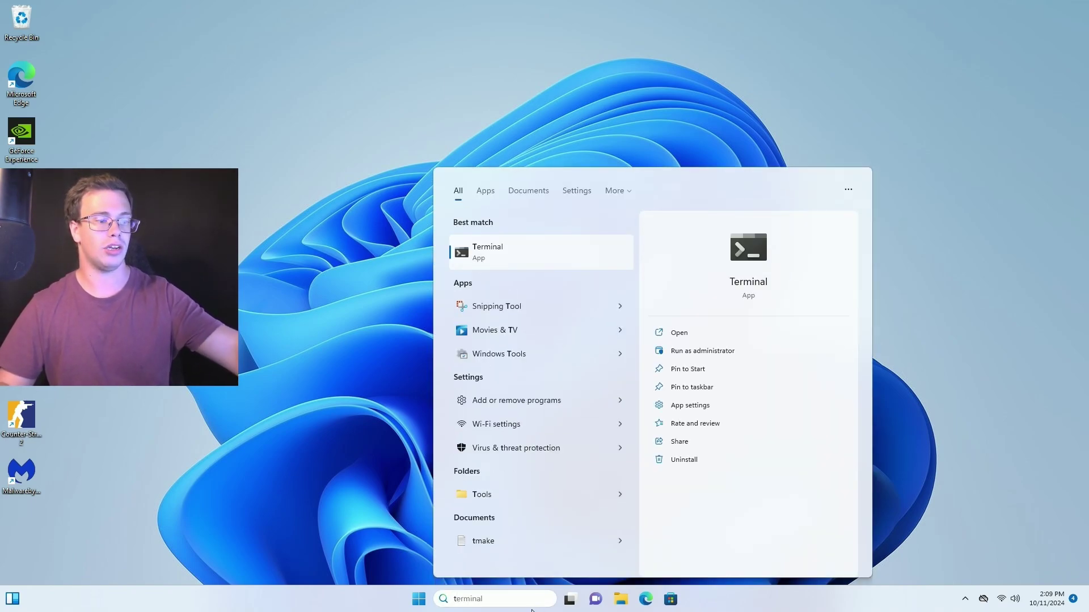
pyautogui.press('BackSpace')
pyautogui.press('BackSpace')
pyautogui.press('BackSpace')
pyautogui.press('BackSpace')
pyautogui.press('BackSpace')
pyautogui.press('BackSpace')
pyautogui.press('BackSpace')
pyautogui.press('BackSpace')
pyautogui.write('task')
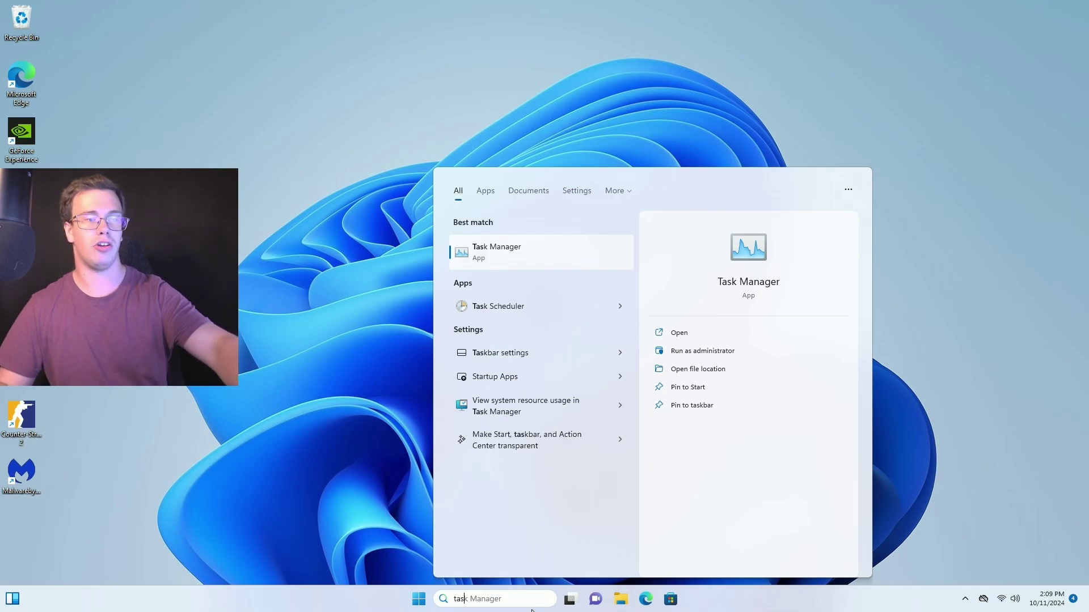
pyautogui.press('Return')
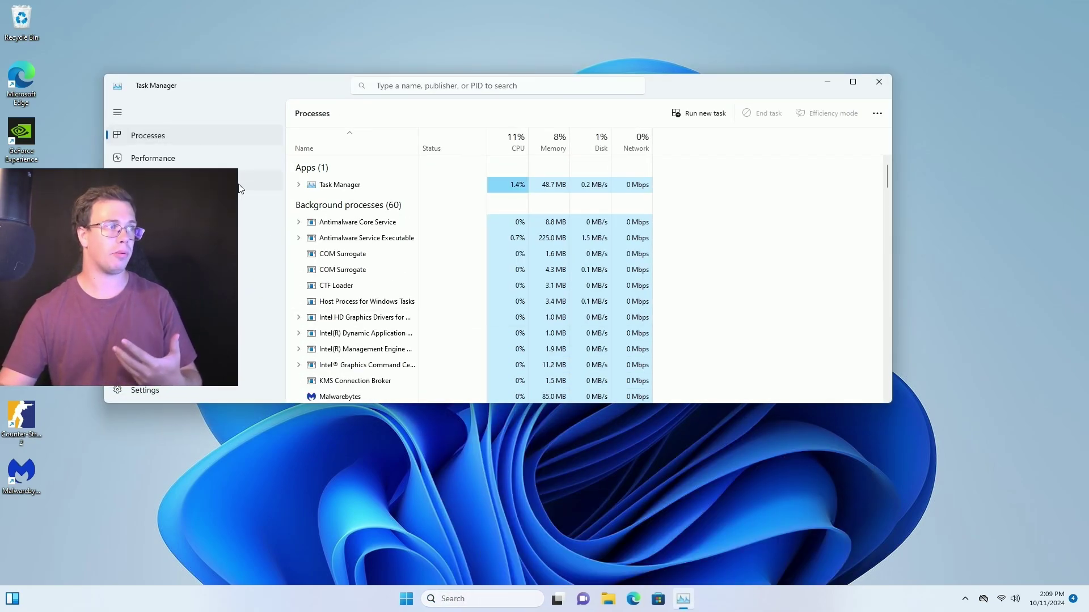
pyautogui.click(254, 164)
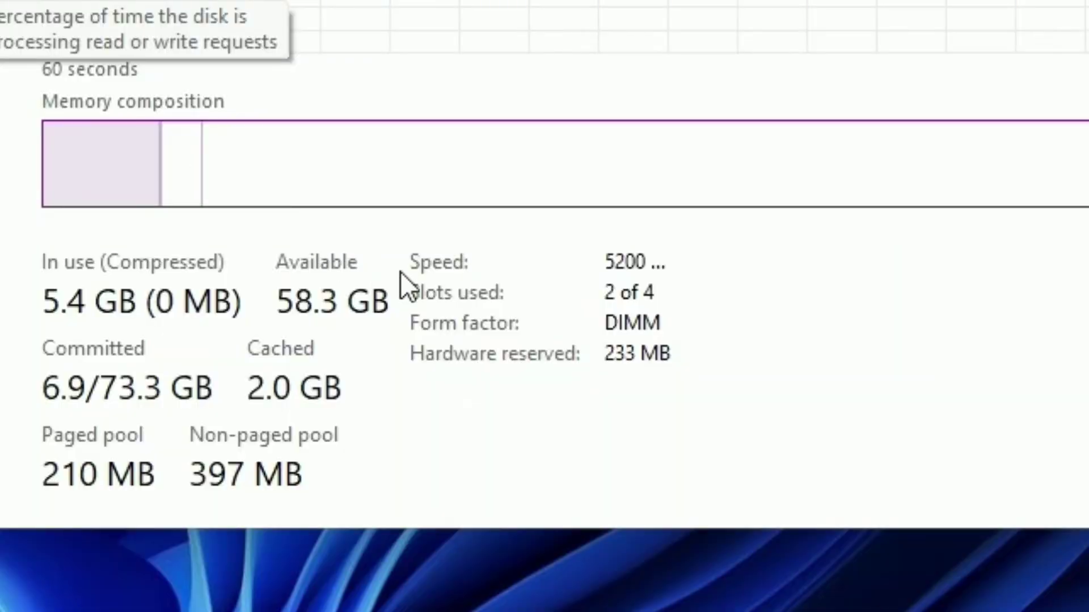